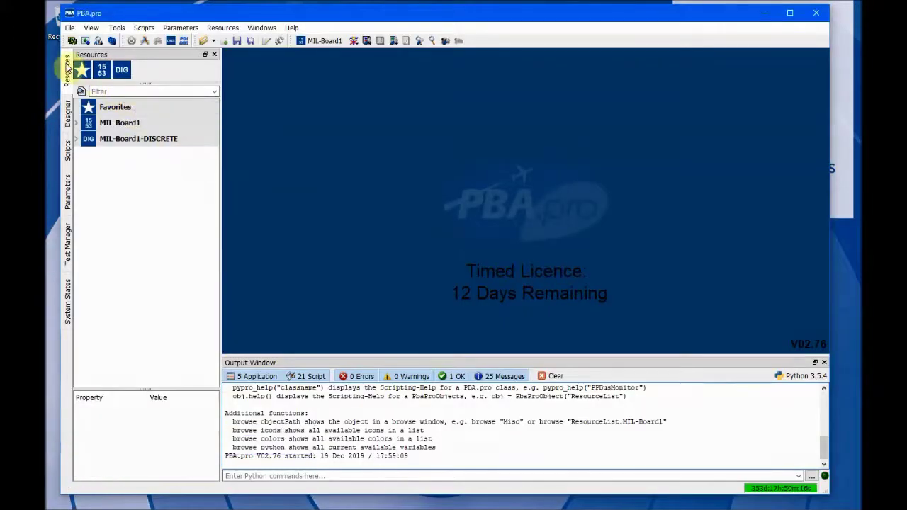
# Insert a 32-word BcToRt transfer Xfer0 (RcvRt 1, RcvSa 1) in the BC TransferList and start the BC.
pyautogui.click(80, 125)
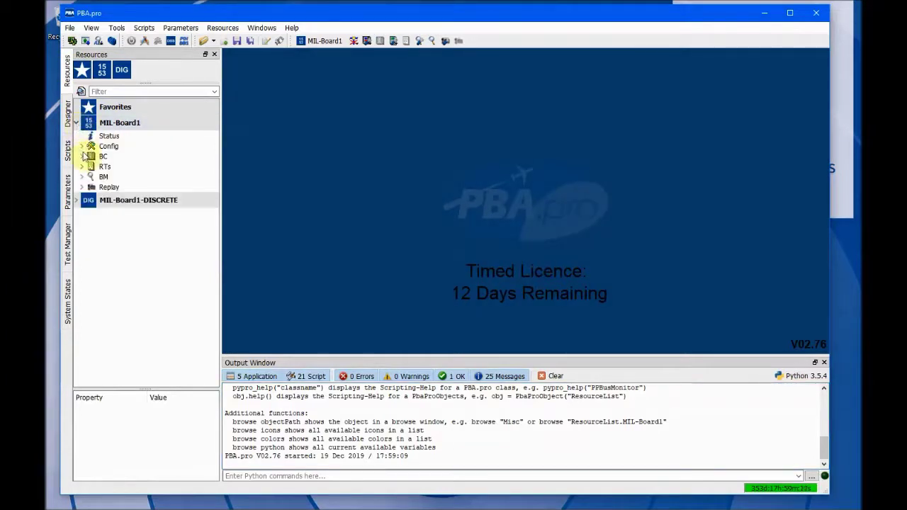
pyautogui.click(82, 157)
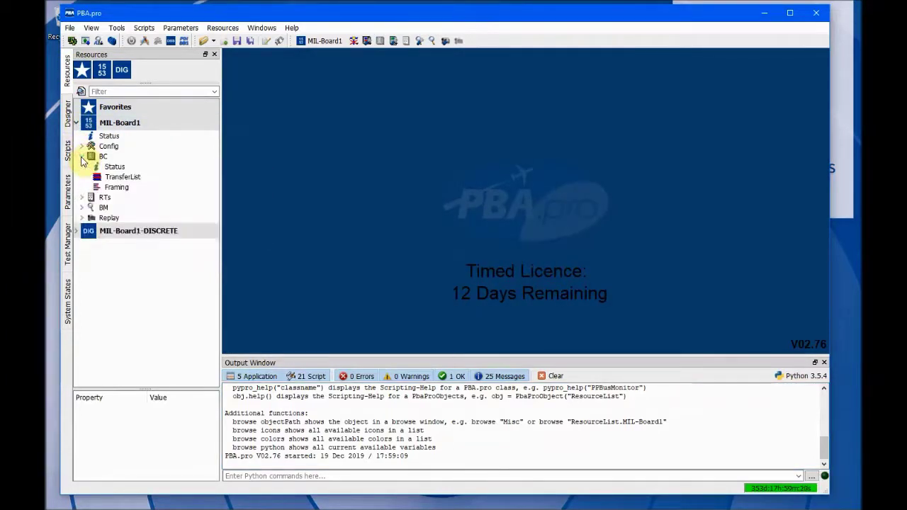
pyautogui.doubleClick(123, 178)
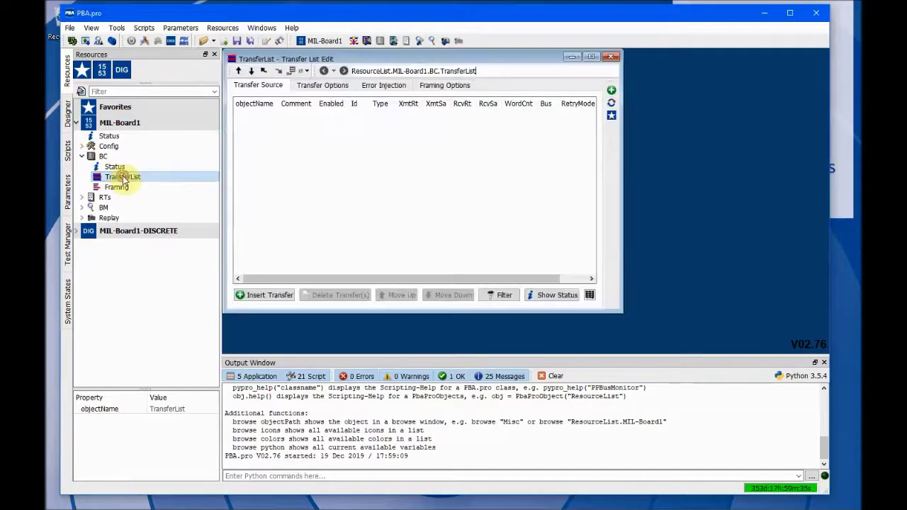
pyautogui.click(273, 296)
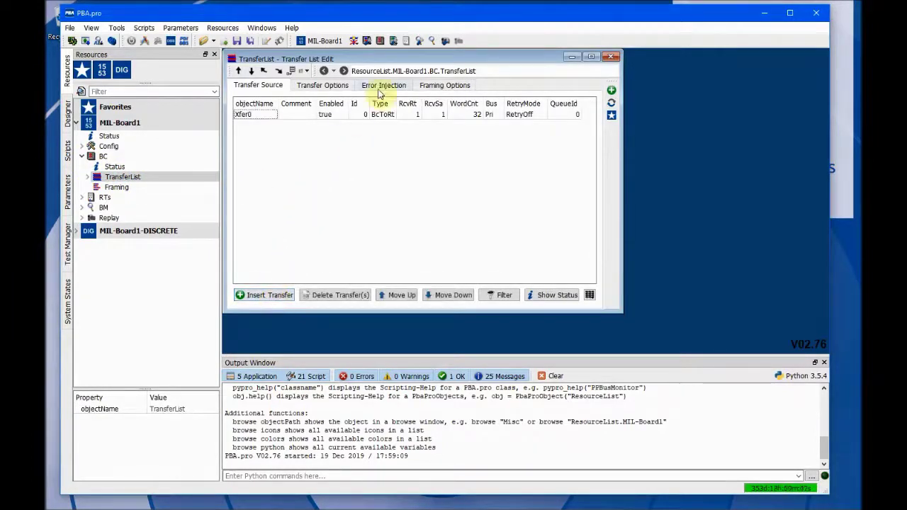
pyautogui.click(380, 42)
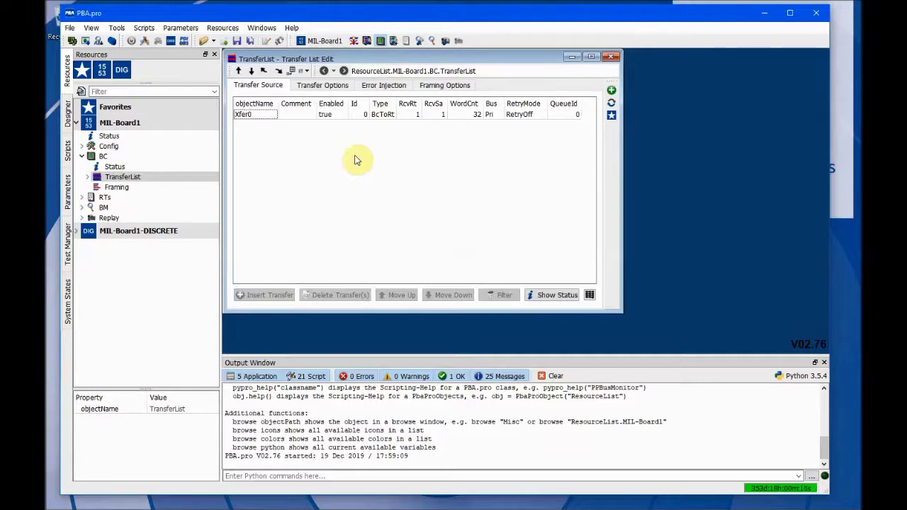
# Stop the bus controller and open the bus monitor's Sessions > Current window.
pyautogui.click(383, 43)
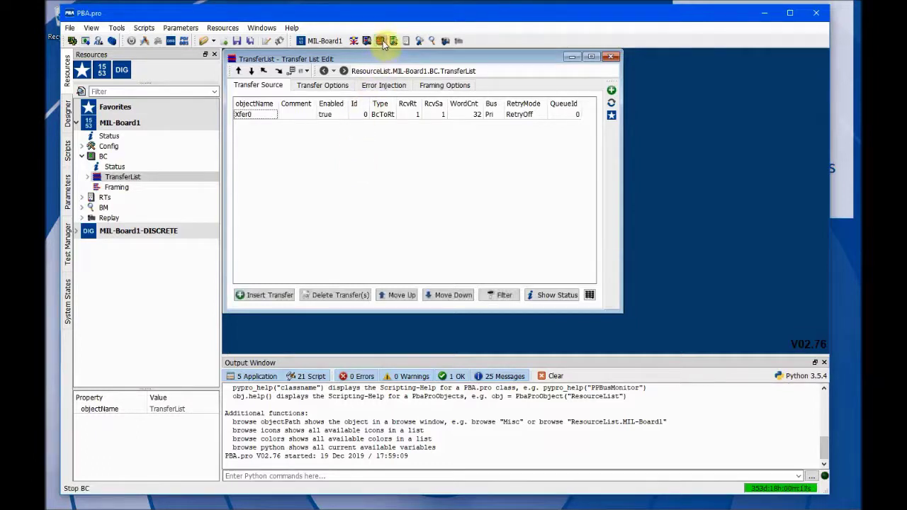
pyautogui.click(82, 207)
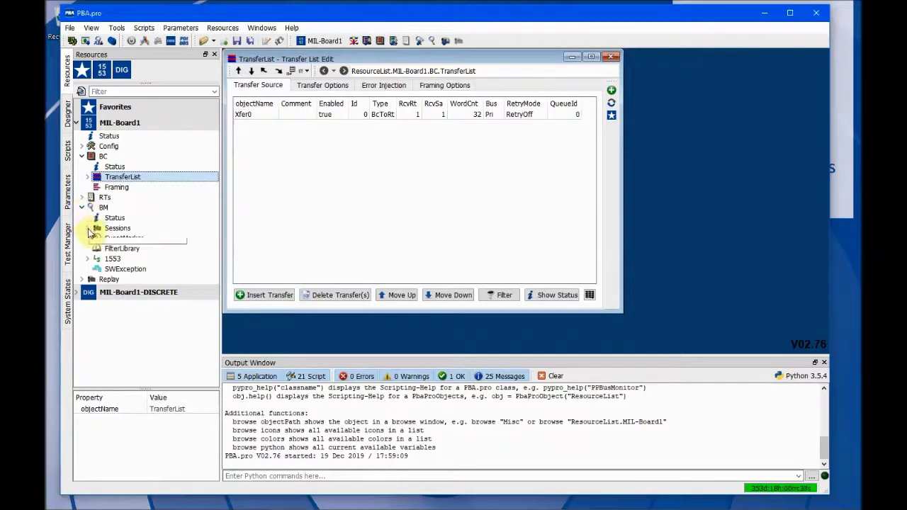
pyautogui.click(88, 228)
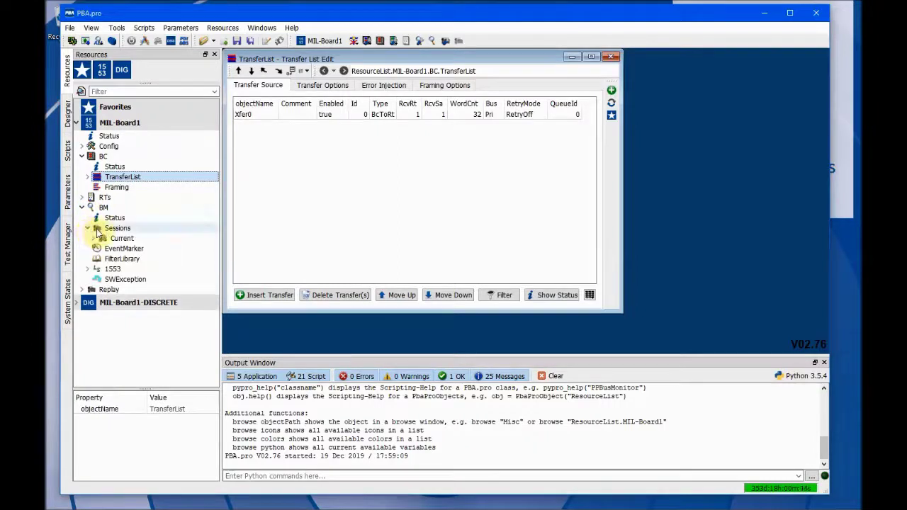
pyautogui.click(122, 239)
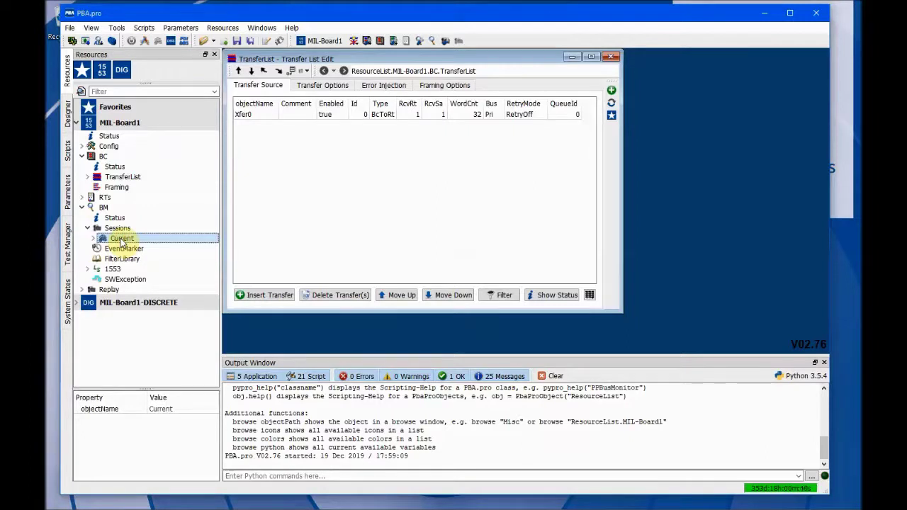
pyautogui.doubleClick(122, 240)
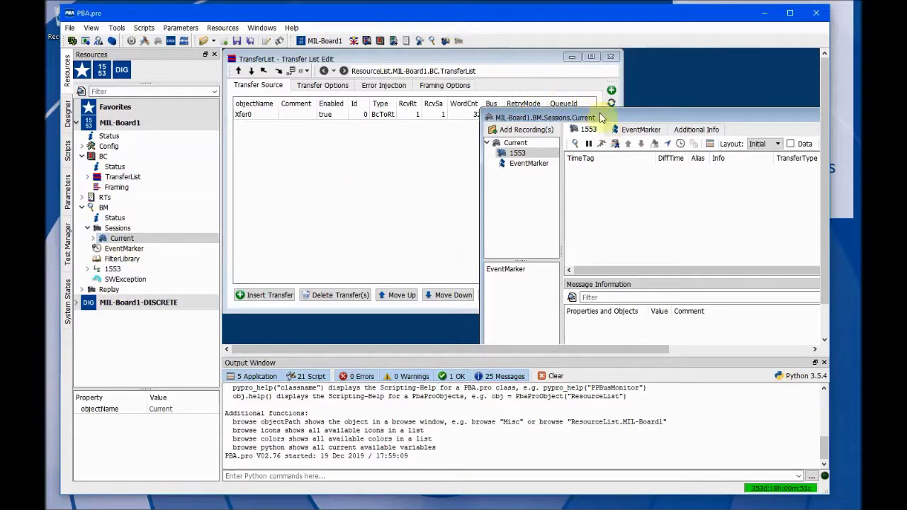
# Move and resize the Sessions.Current window to sit beside the transfer list.
pyautogui.moveTo(601, 118)
pyautogui.mouseDown()
pyautogui.moveTo(539, 94)
pyautogui.moveTo(360, 68)
pyautogui.mouseUp()
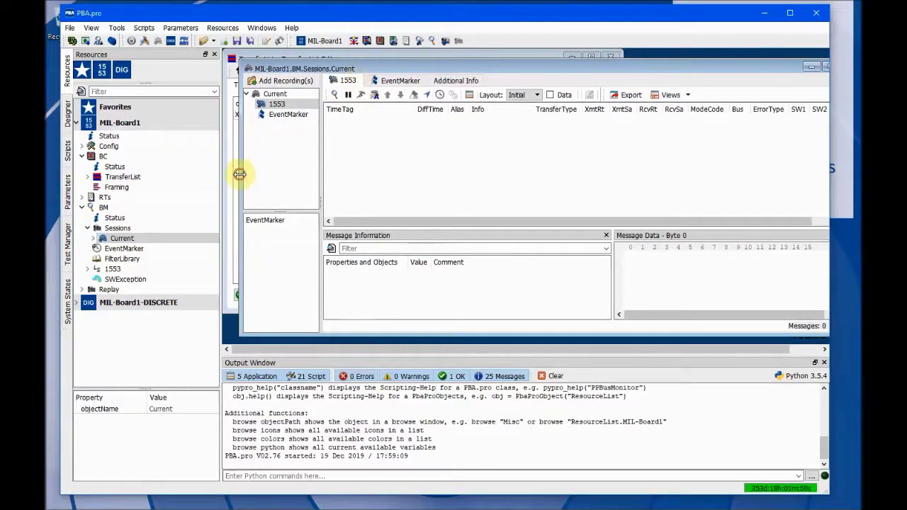
pyautogui.moveTo(240, 173); pyautogui.dragTo(366, 176)
pyautogui.moveTo(620, 70); pyautogui.dragTo(514, 72)
pyautogui.moveTo(745, 178); pyautogui.dragTo(808, 177)
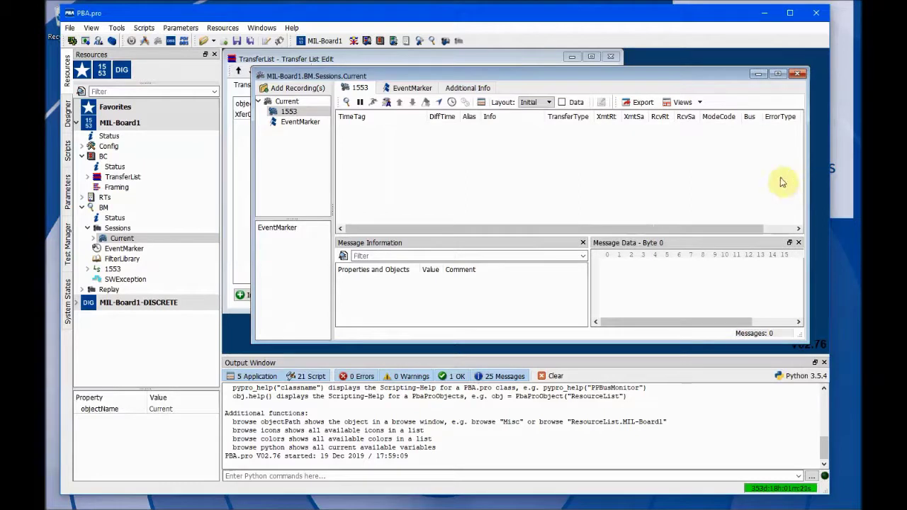
# Record traffic while the BC runs, capturing 194 BC → RT01 SA01 messages with DiffTime near 16.000.
pyautogui.click(432, 41)
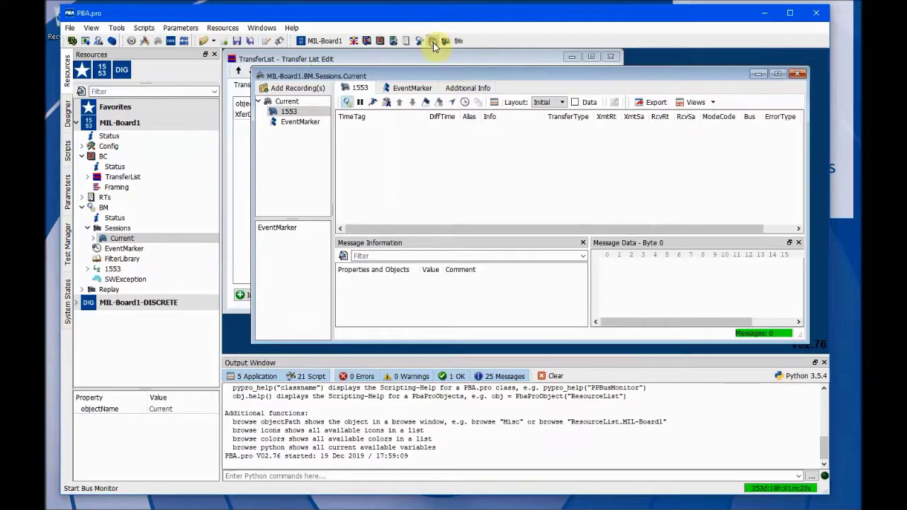
pyautogui.click(380, 42)
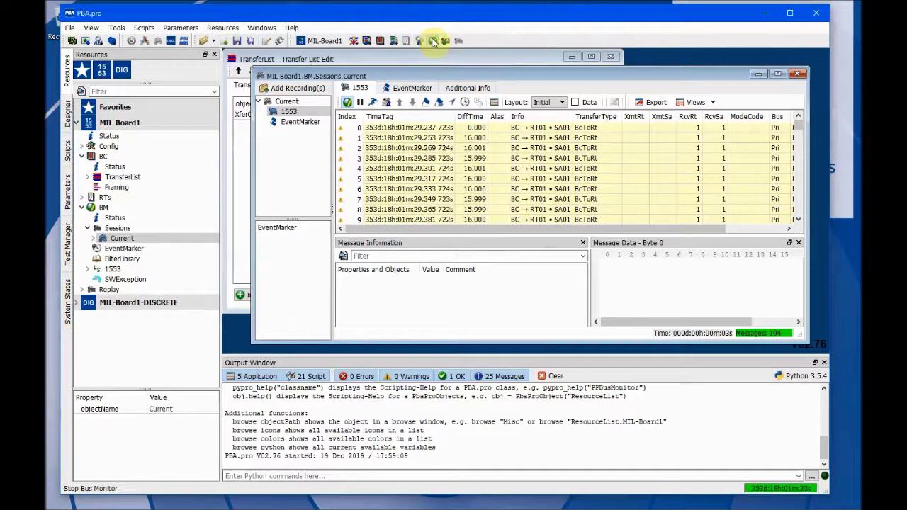
pyautogui.click(433, 40)
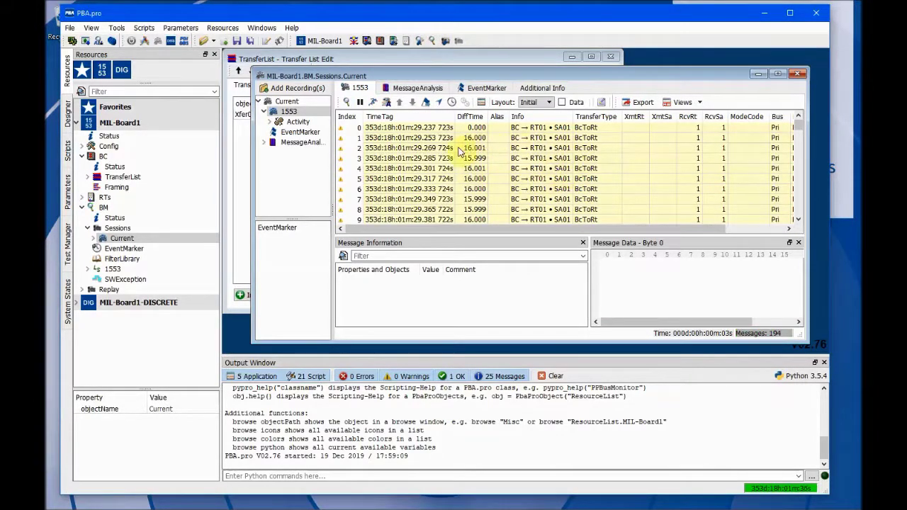
pyautogui.moveTo(348, 135)
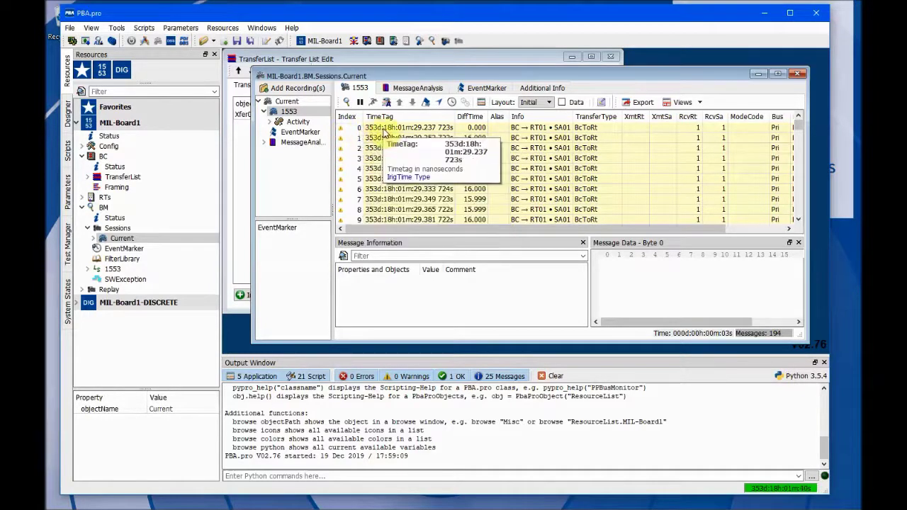
# Resize the message table columns to contents, widen the window and reveal the ErrorType column showing NoResp.
pyautogui.rightClick(440, 117)
pyautogui.click(468, 188)
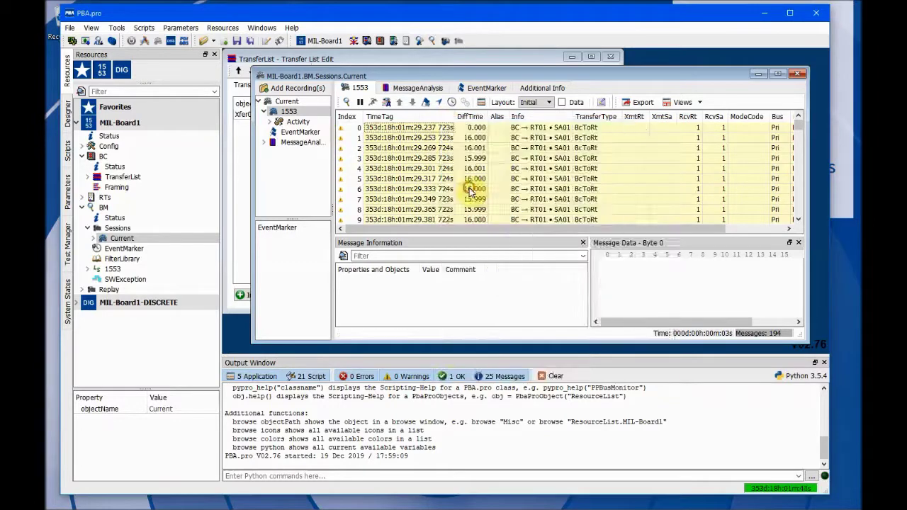
pyautogui.moveTo(253, 178); pyautogui.dragTo(238, 178)
pyautogui.moveTo(385, 230); pyautogui.dragTo(460, 228)
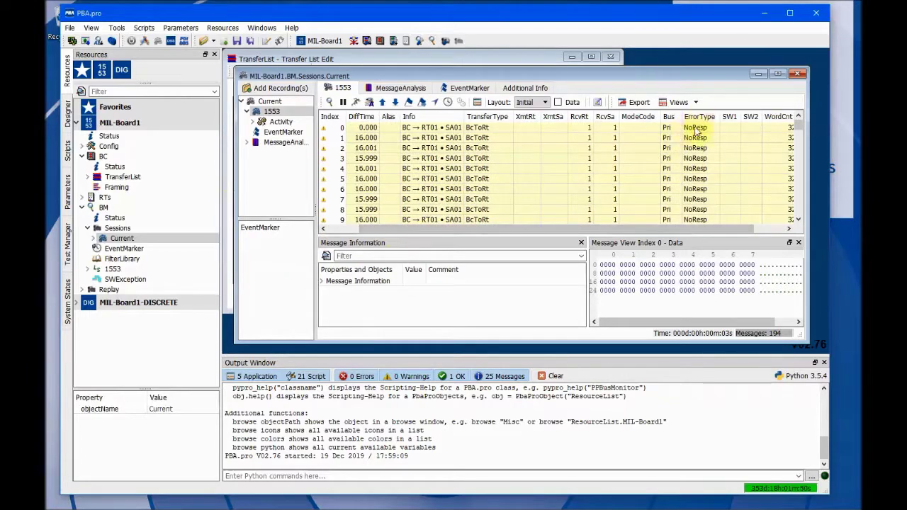
pyautogui.moveTo(698, 142)
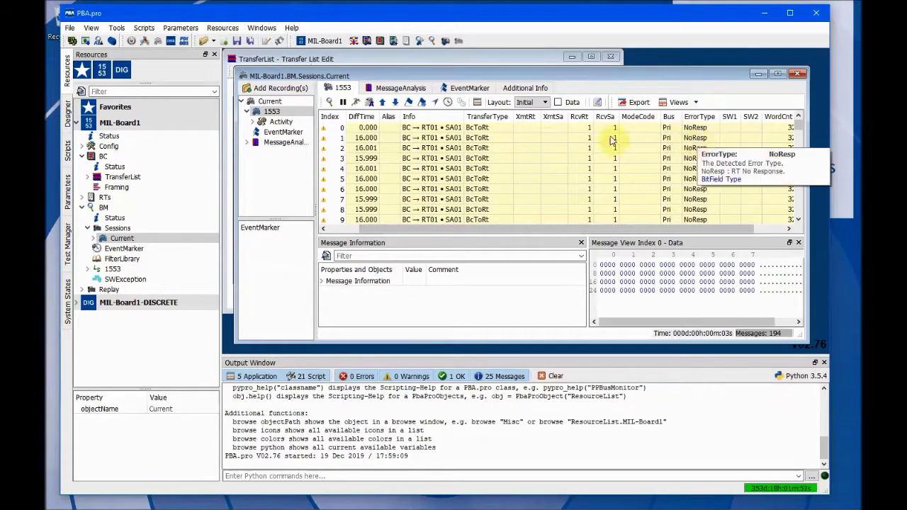
# Switch to the TransferList editor and then back to the Current session window.
pyautogui.click(449, 57)
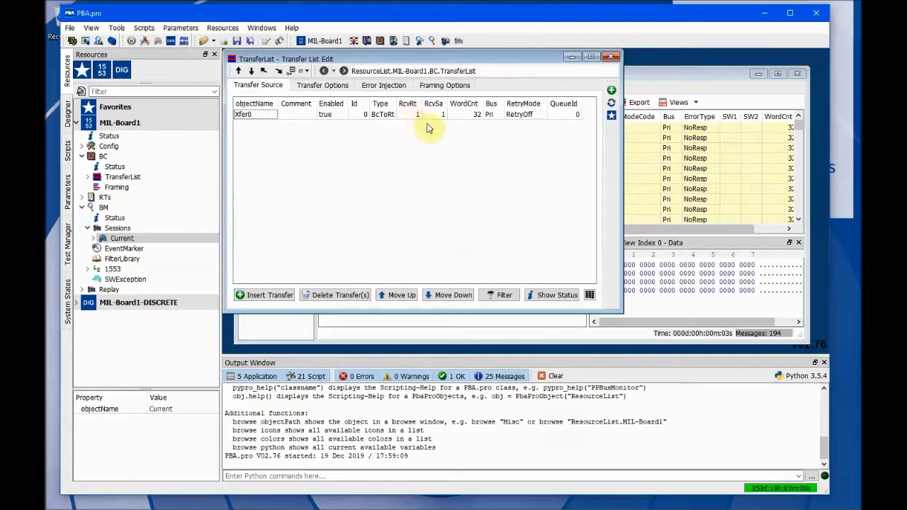
pyautogui.moveTo(434, 122)
pyautogui.click(684, 74)
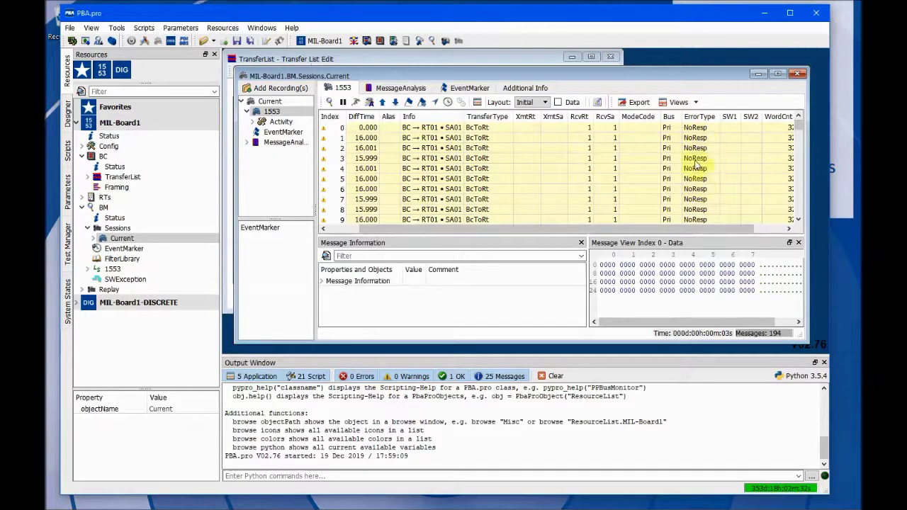
pyautogui.moveTo(699, 153)
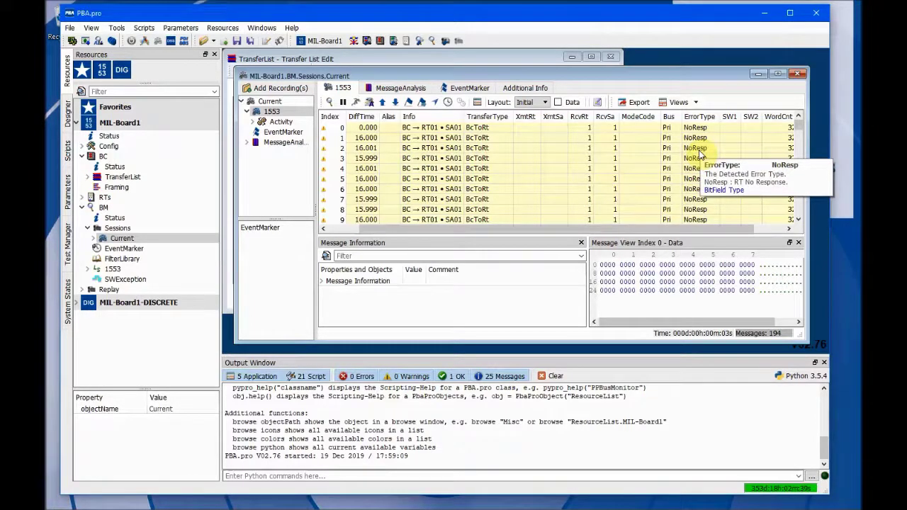
# Change Xfer0's RcvRt from 1 to 2 and its RcvSa to 5 using the spin arrows.
pyautogui.click(477, 62)
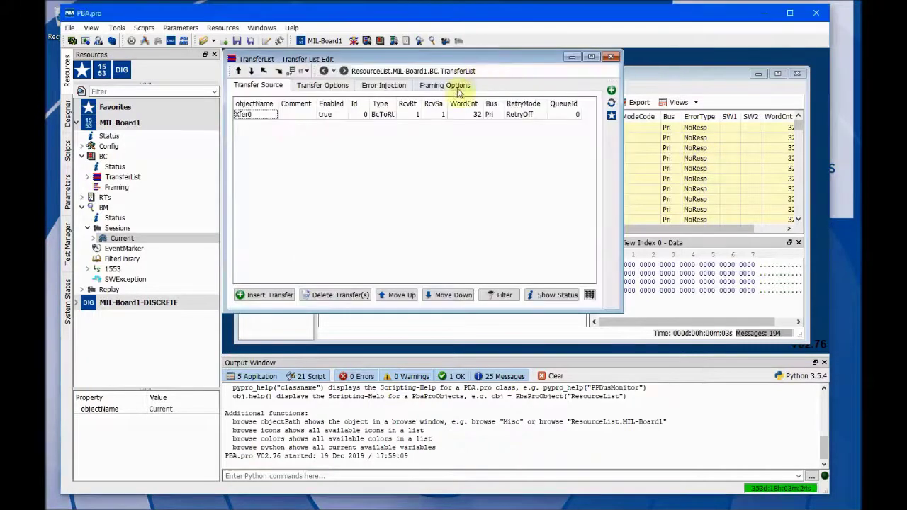
pyautogui.click(411, 114)
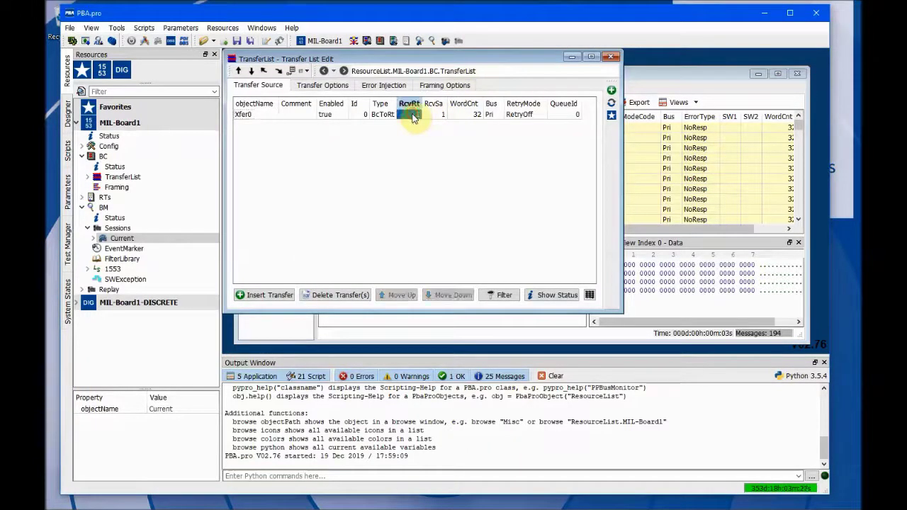
pyautogui.doubleClick(416, 115)
pyautogui.click(416, 113)
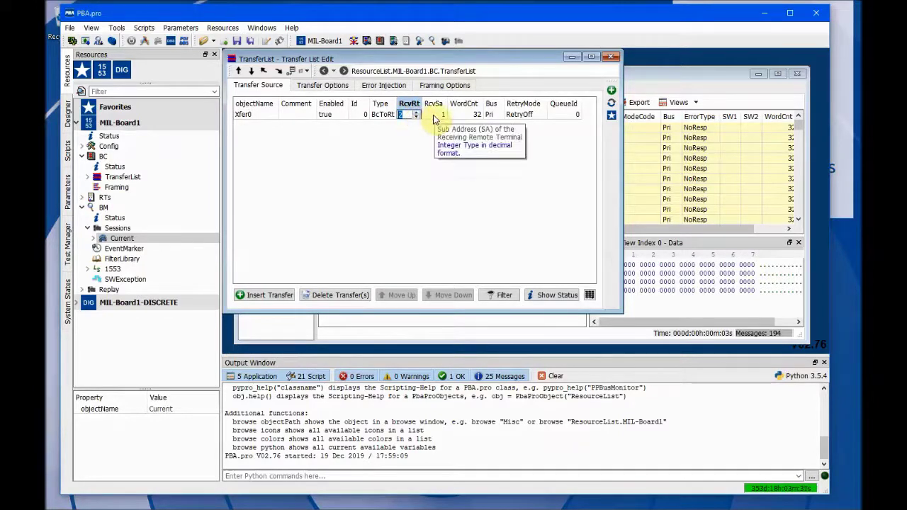
pyautogui.click(440, 117)
pyautogui.doubleClick(440, 117)
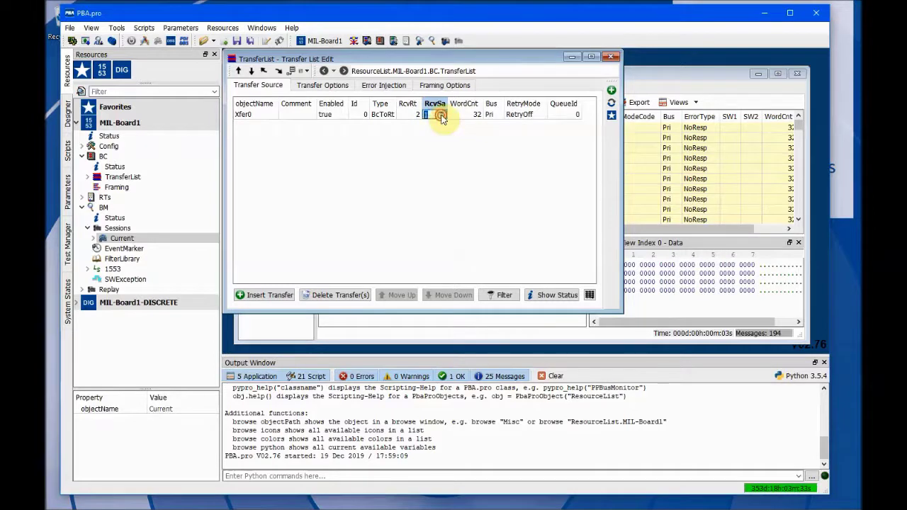
pyautogui.click(445, 112)
pyautogui.click(444, 112)
pyautogui.click(444, 112)
pyautogui.click(444, 112)
pyautogui.click(435, 143)
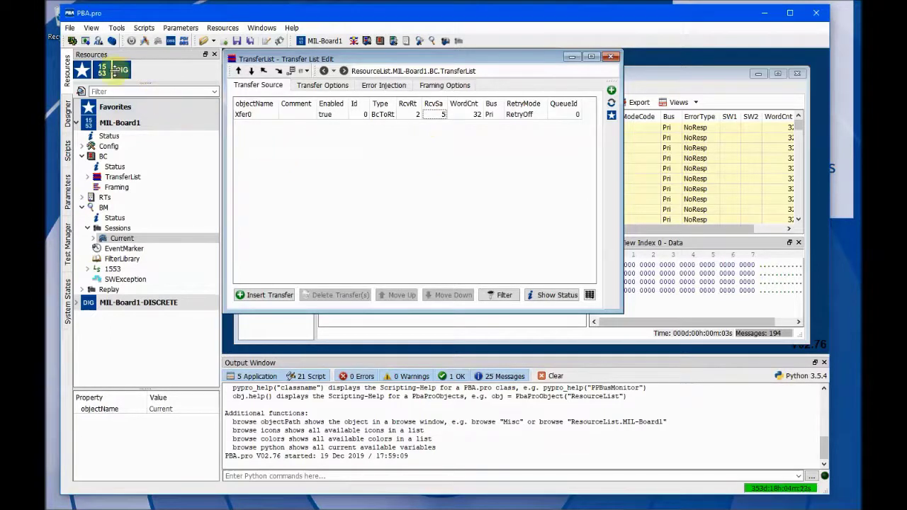
# Open the project file RT2rxSA5.ppro from the Desktop folder.
pyautogui.click(70, 29)
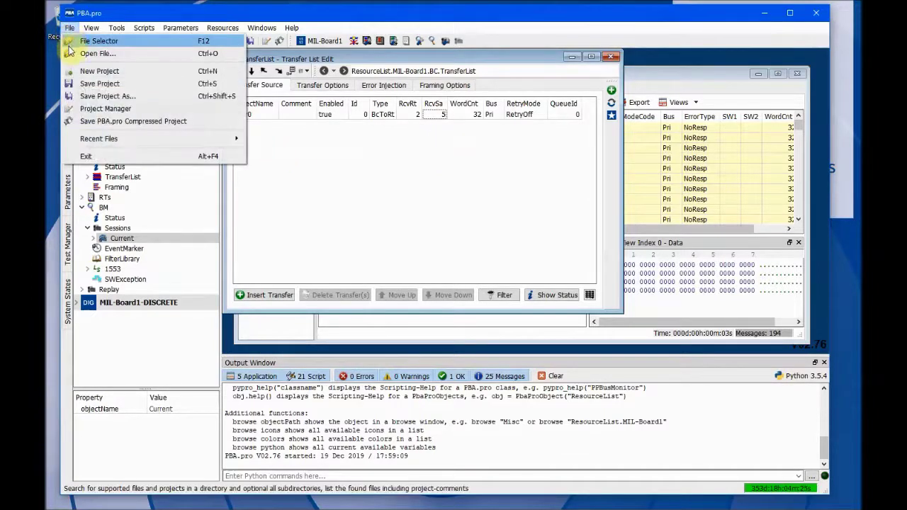
pyautogui.click(159, 54)
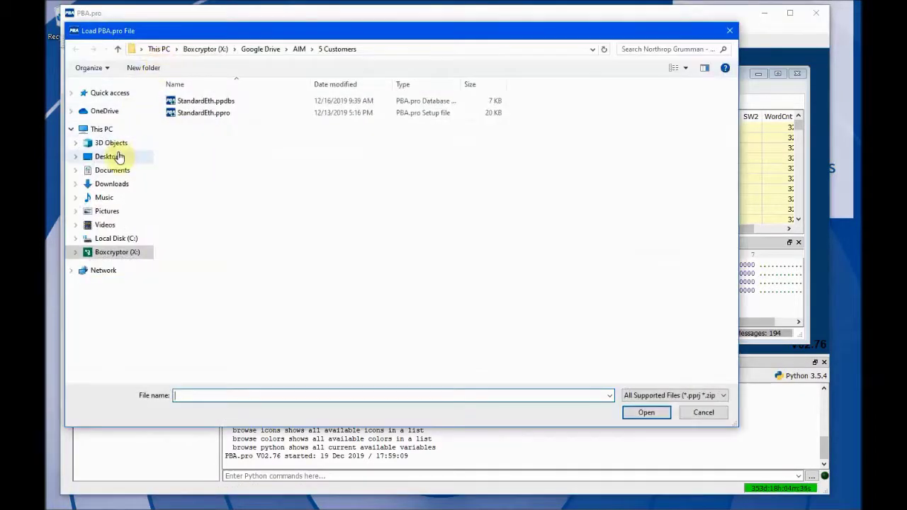
pyautogui.click(117, 154)
pyautogui.click(188, 126)
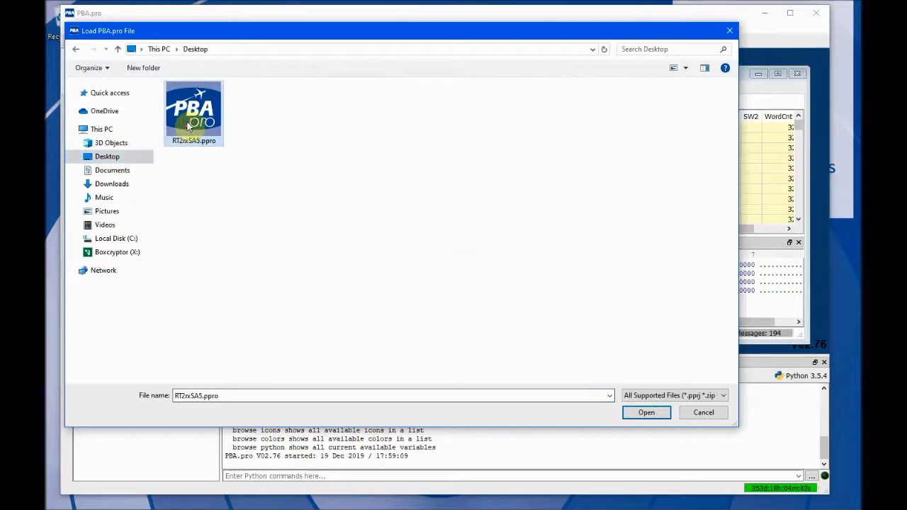
pyautogui.click(645, 413)
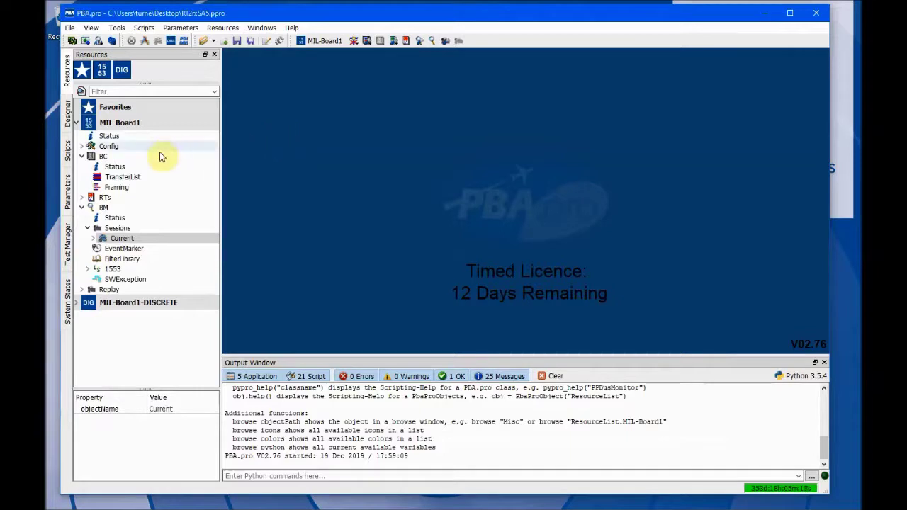
# Open the empty BC TransferList editor and the BM Current session window (0 messages), repositioning it.
pyautogui.doubleClick(119, 178)
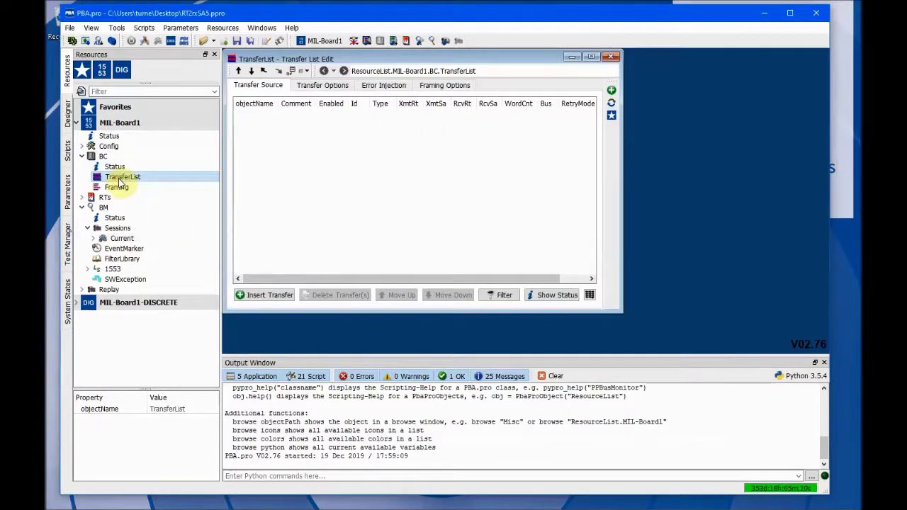
pyautogui.click(121, 239)
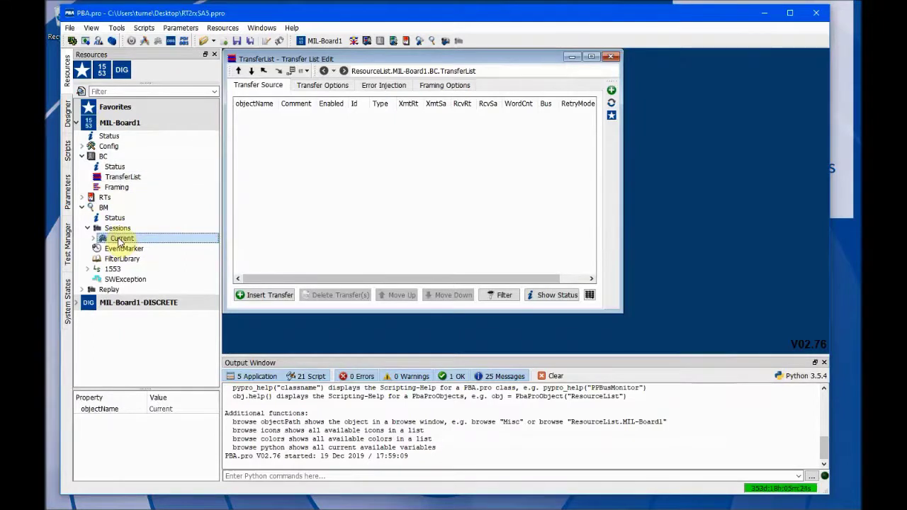
pyautogui.doubleClick(121, 239)
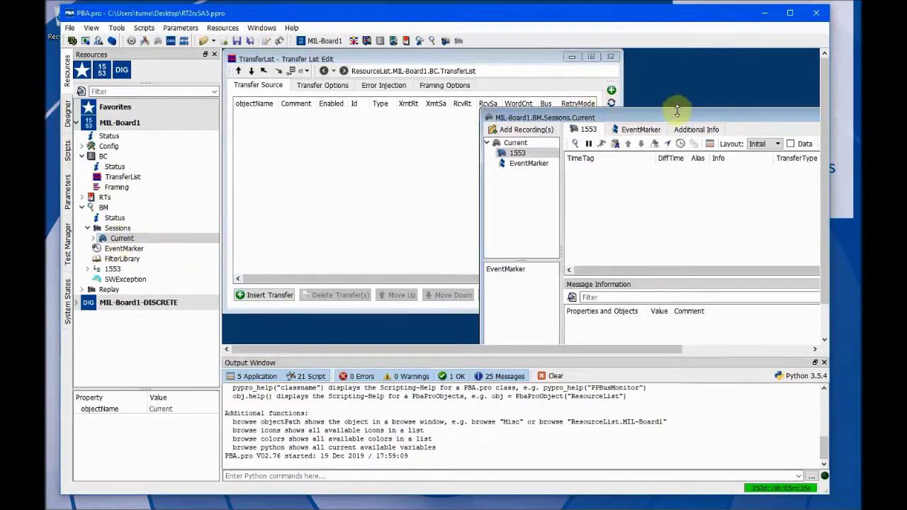
pyautogui.moveTo(682, 95)
pyautogui.mouseDown()
pyautogui.moveTo(675, 115)
pyautogui.moveTo(543, 68)
pyautogui.moveTo(441, 67)
pyautogui.moveTo(439, 80)
pyautogui.mouseUp()
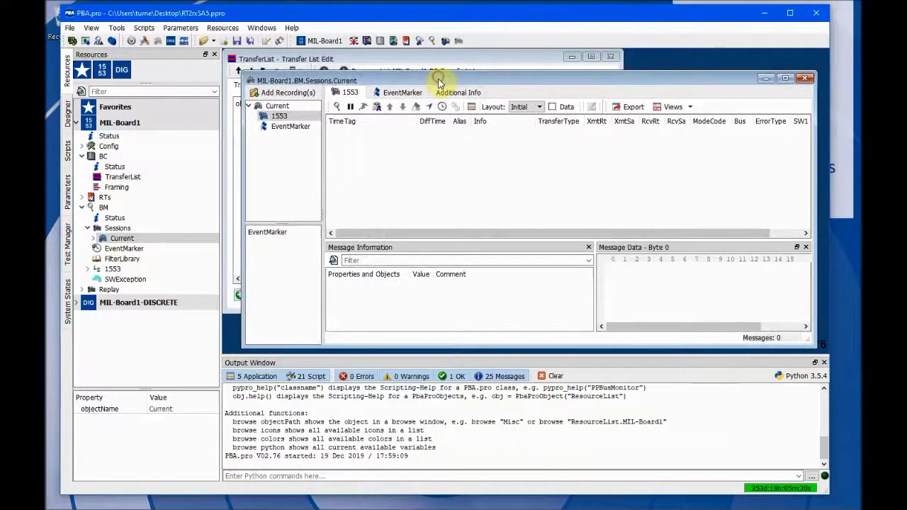
# Save the current window arrangement as layout Layout1.
pyautogui.click(92, 27)
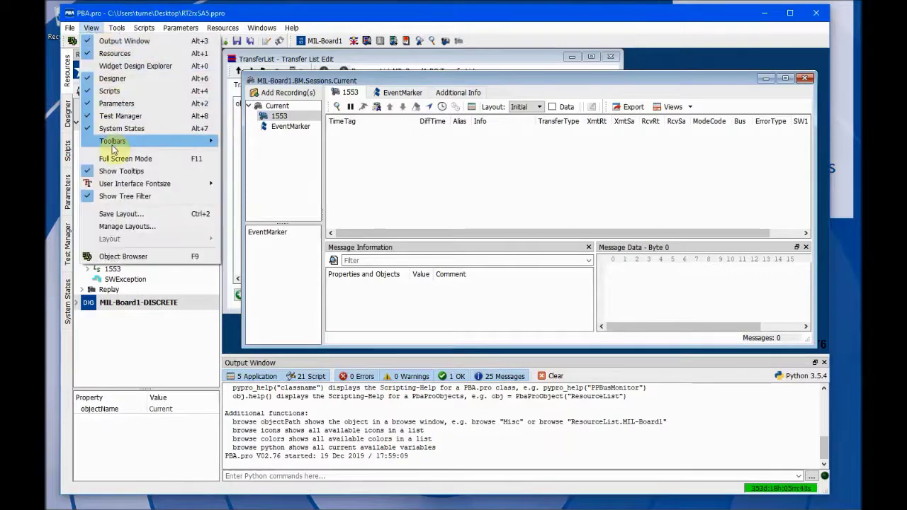
pyautogui.click(130, 217)
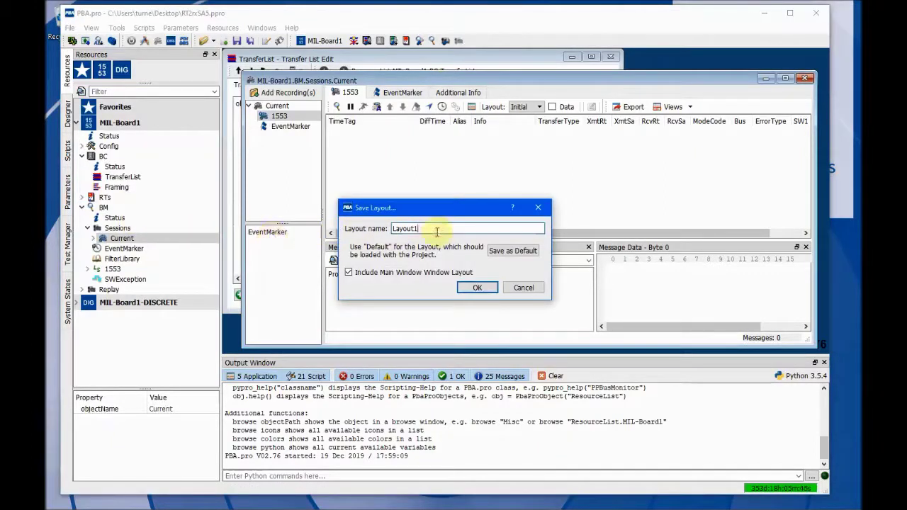
pyautogui.click(473, 289)
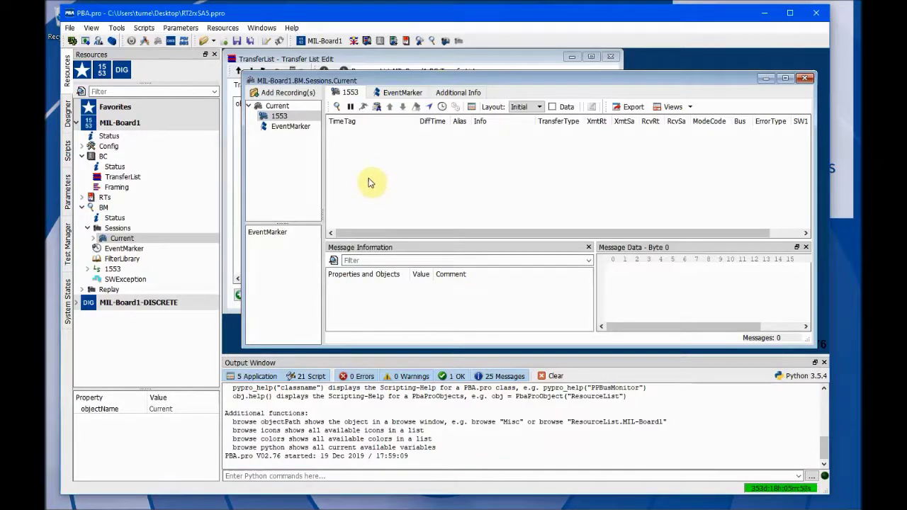
# Apply Layout1 from View > Layout and bring the transfer list editor forward.
pyautogui.click(92, 29)
pyautogui.moveTo(177, 239)
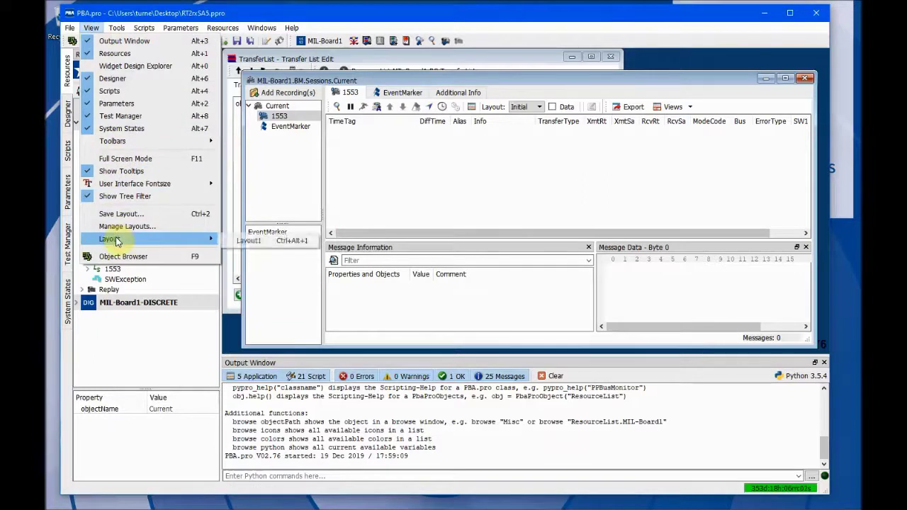
pyautogui.click(241, 241)
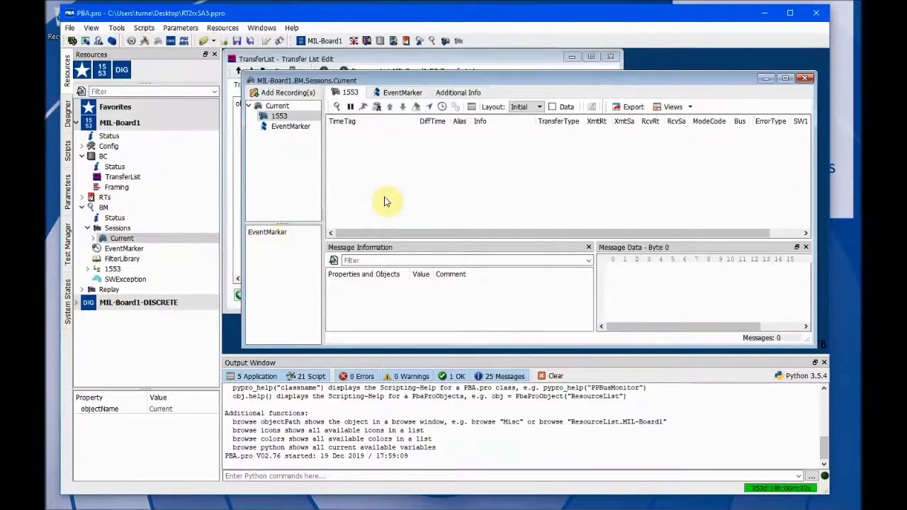
pyautogui.click(344, 66)
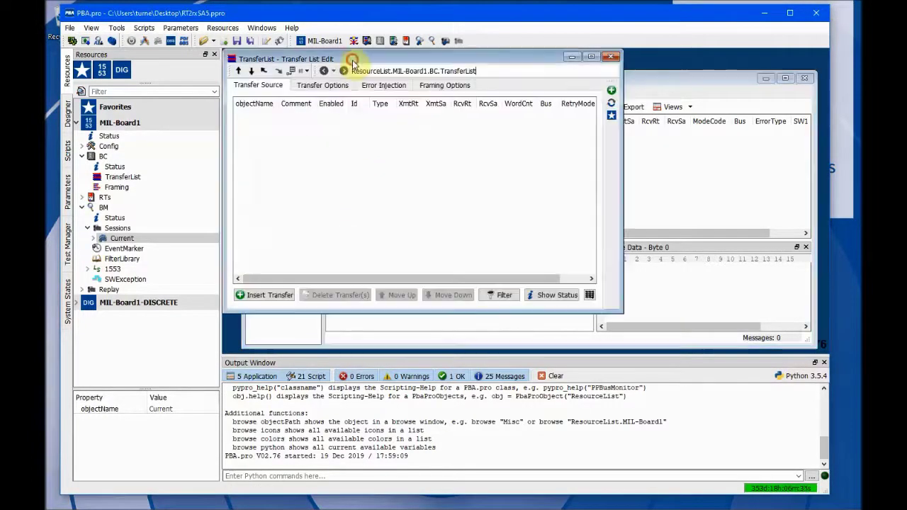
# Insert a new 32-word BcToRt transfer Xfer0 and set its RcvRt to 2 and RcvSa to 5.
pyautogui.click(267, 296)
pyautogui.click(409, 116)
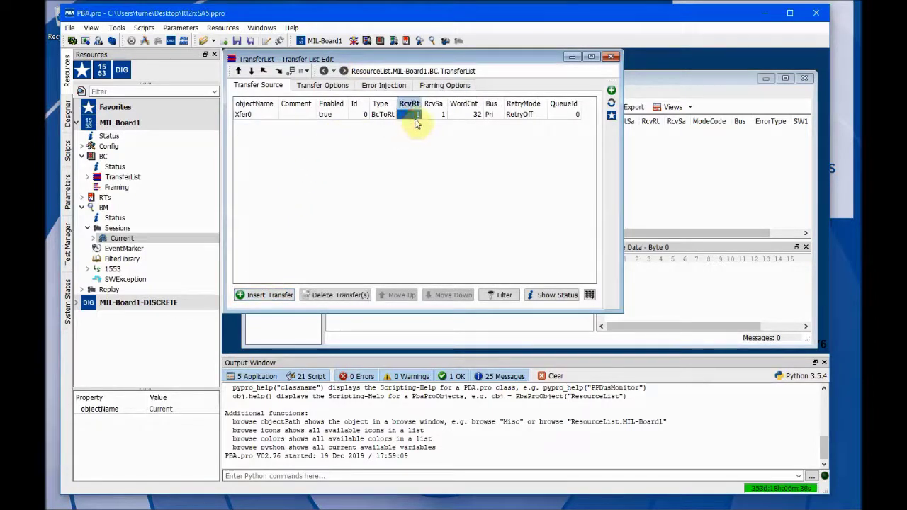
pyautogui.doubleClick(411, 114)
pyautogui.click(417, 111)
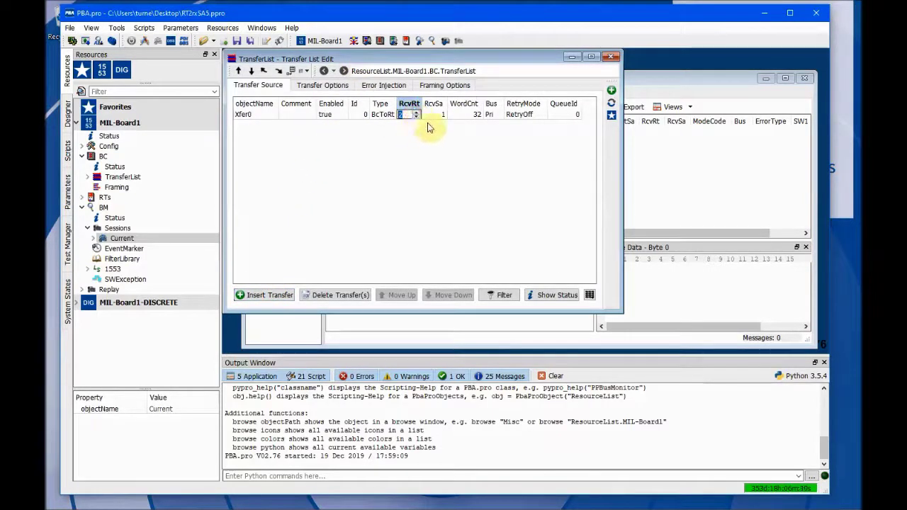
pyautogui.click(431, 116)
pyautogui.doubleClick(431, 116)
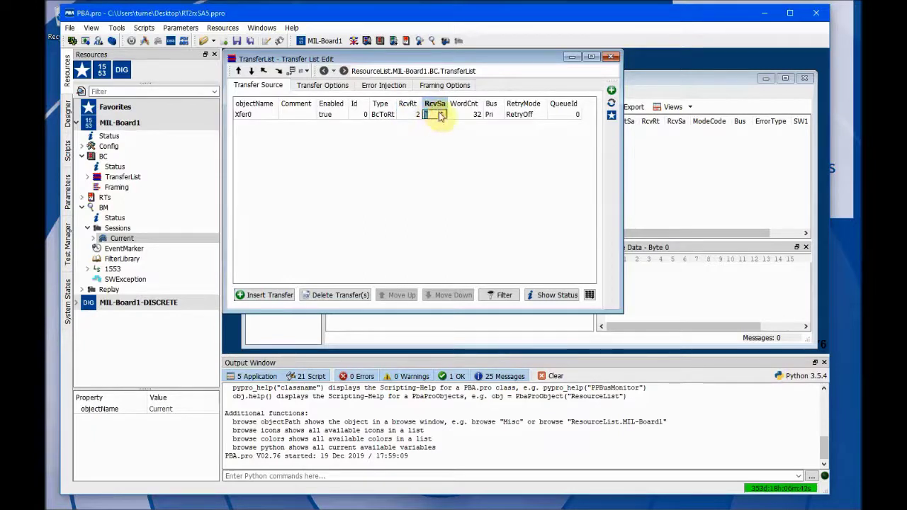
pyautogui.write('5')
pyautogui.click(416, 138)
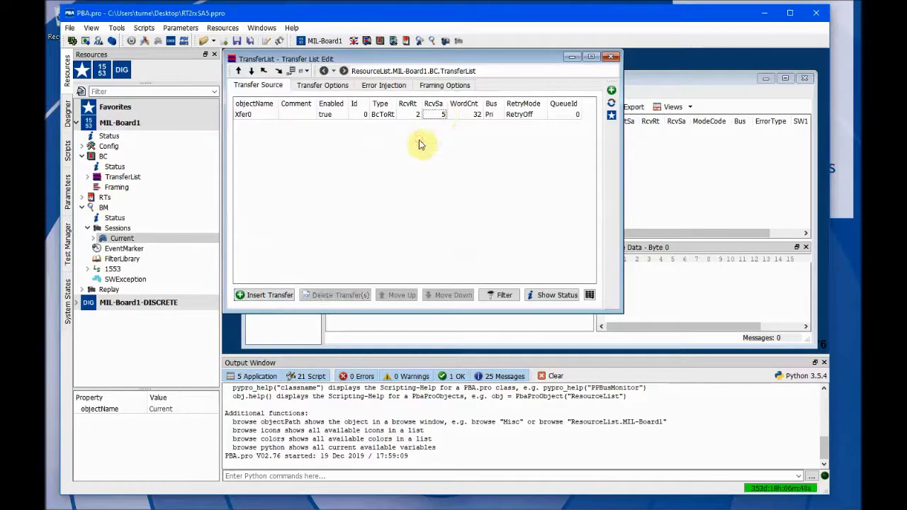
pyautogui.click(652, 80)
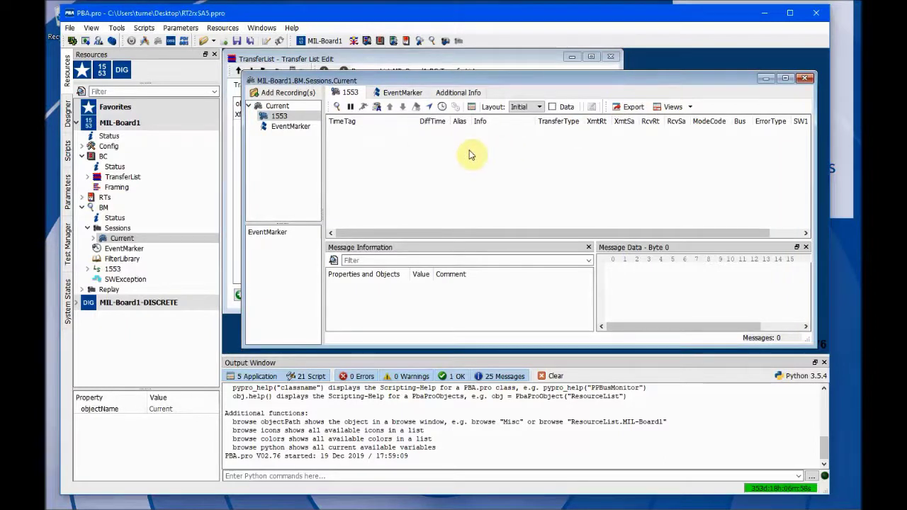
# Start the bus monitor, simulated RTs and BC, capturing BC → RT02 SA05 messages with ErrorType None.
pyautogui.click(432, 42)
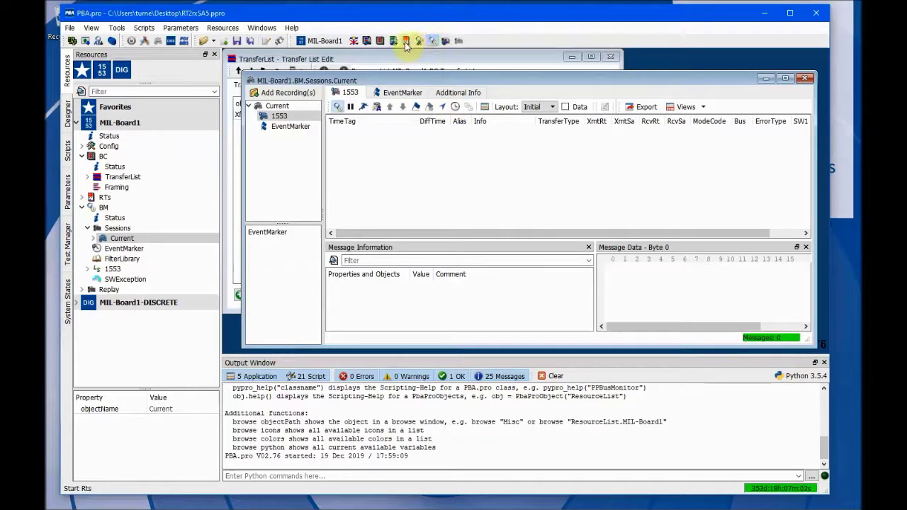
pyautogui.click(406, 43)
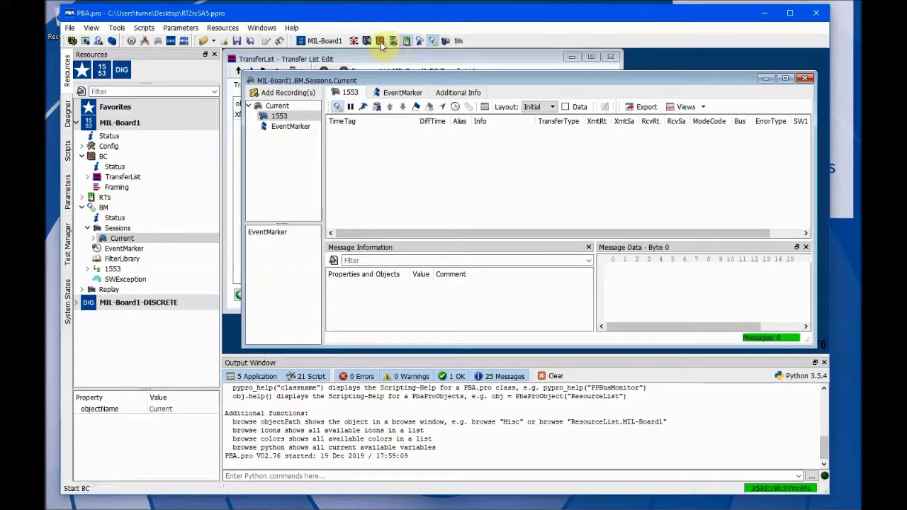
pyautogui.click(381, 43)
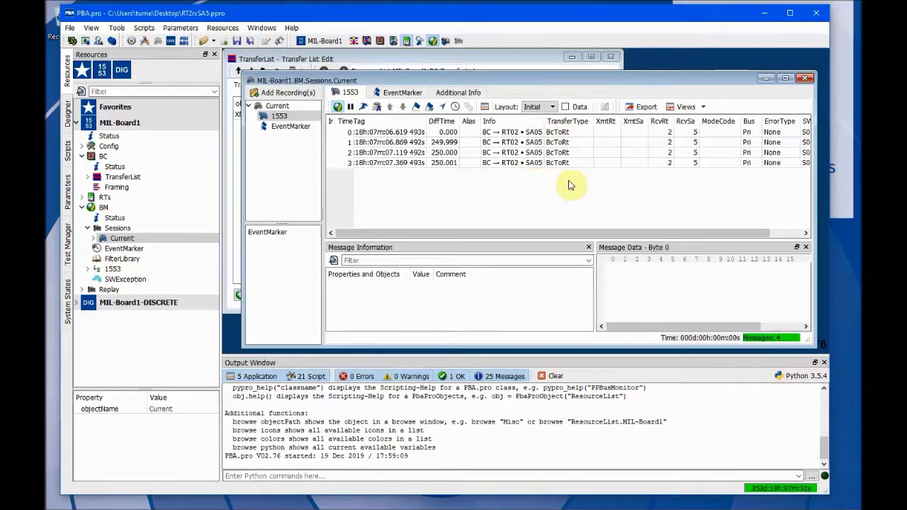
# Set the transfer list framing to NTimes 0 for endless repeat and MFTime 100.000 ms.
pyautogui.click(490, 60)
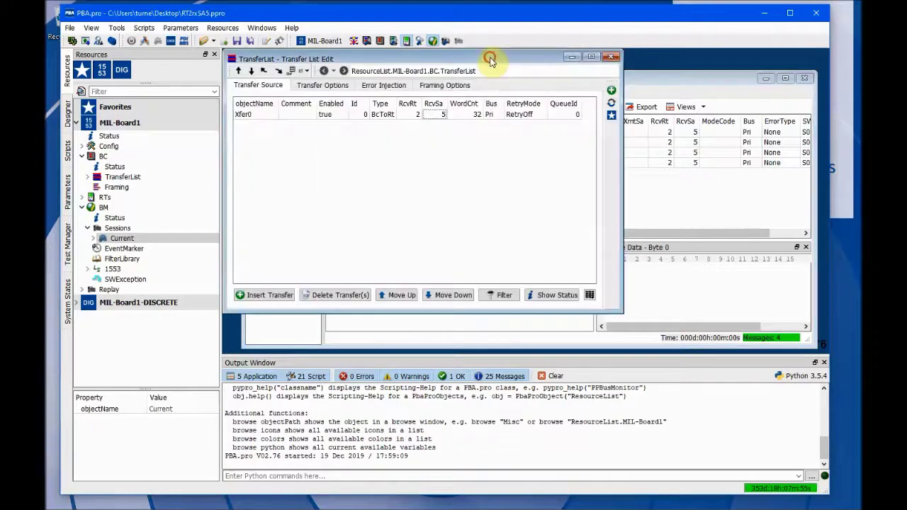
pyautogui.click(445, 86)
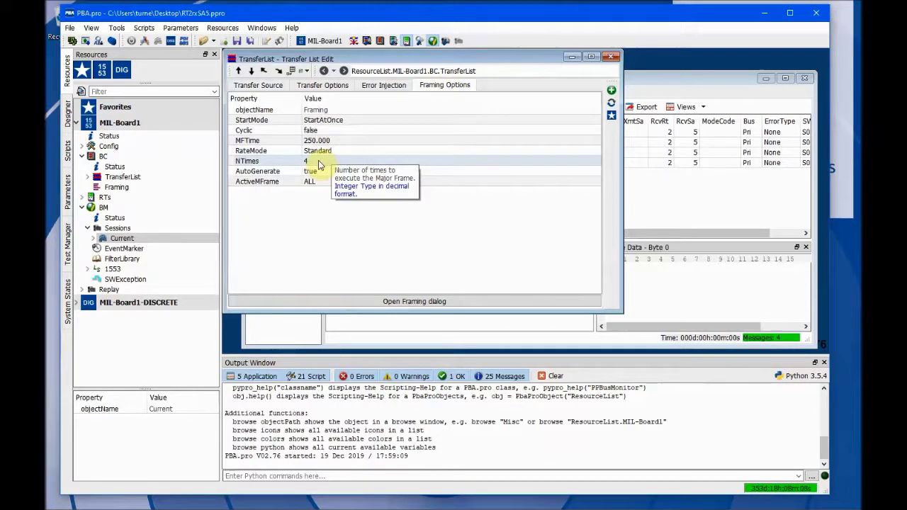
pyautogui.click(518, 161)
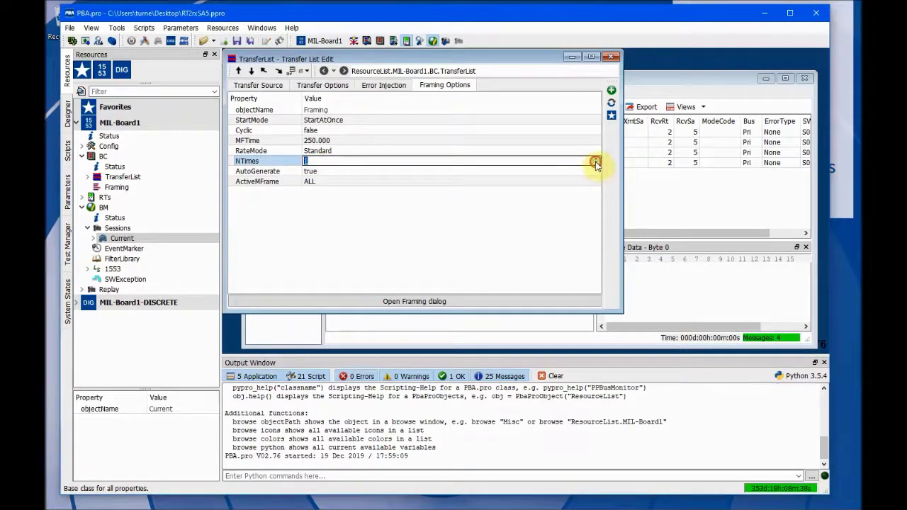
pyautogui.click(550, 214)
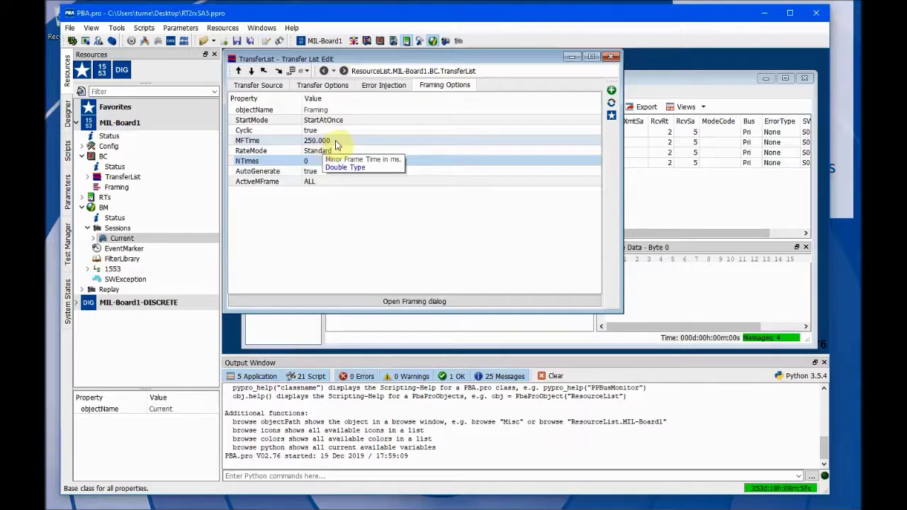
pyautogui.click(334, 141)
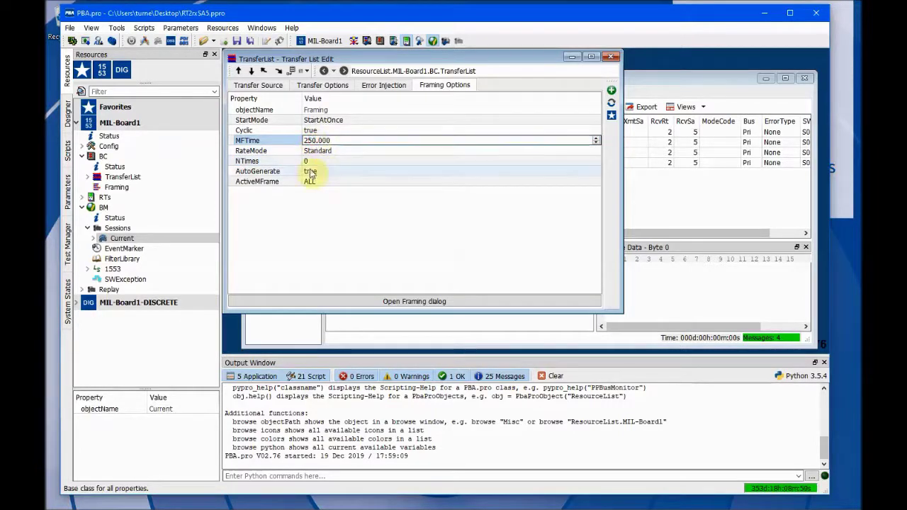
pyautogui.press('Delete')
pyautogui.press('Delete')
pyautogui.write('10')
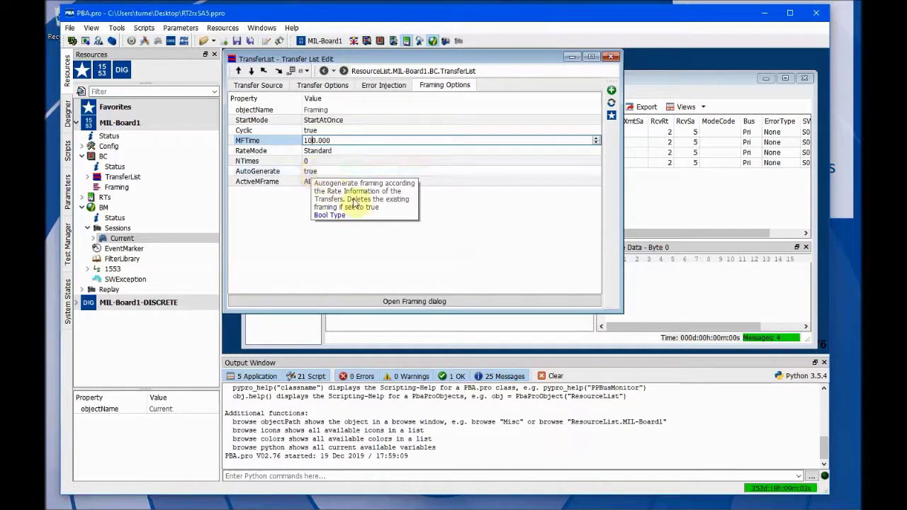
pyautogui.click(414, 224)
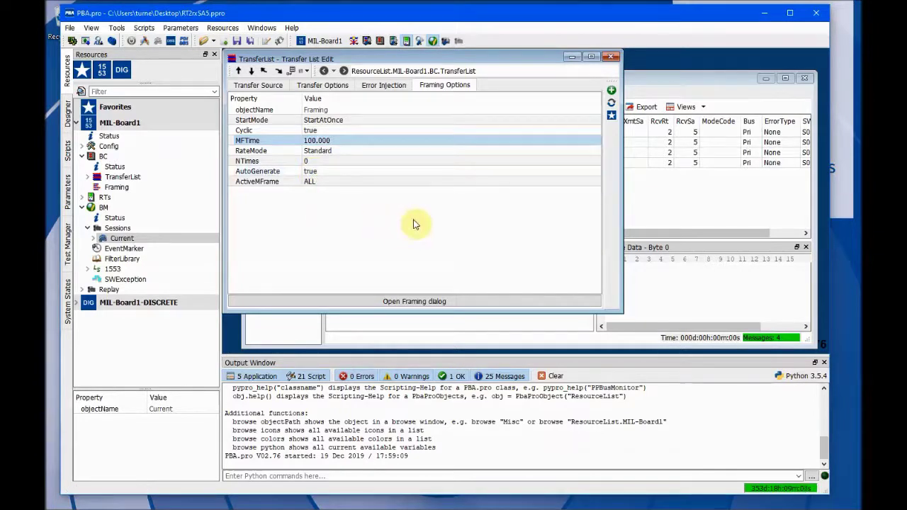
pyautogui.click(664, 82)
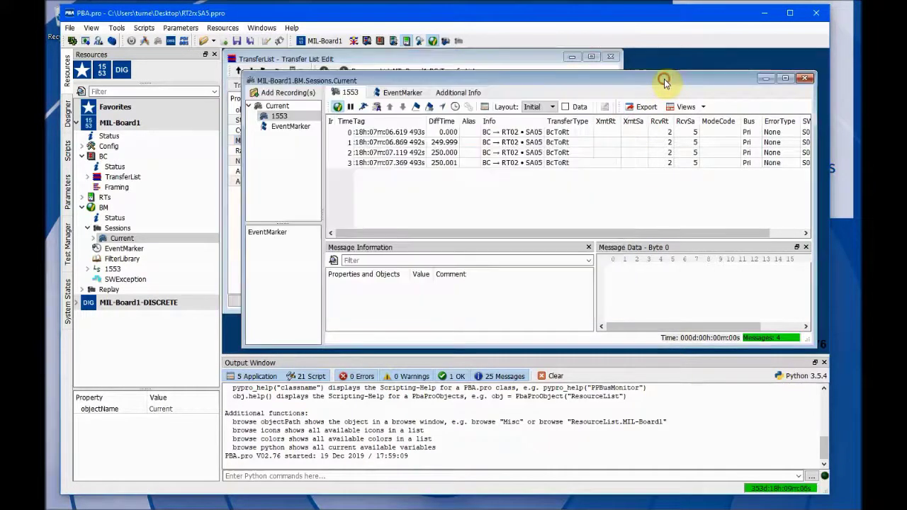
# Run the bus controller briefly, then stop the BC/RTs and the Bus Monitor recording.
pyautogui.click(381, 41)
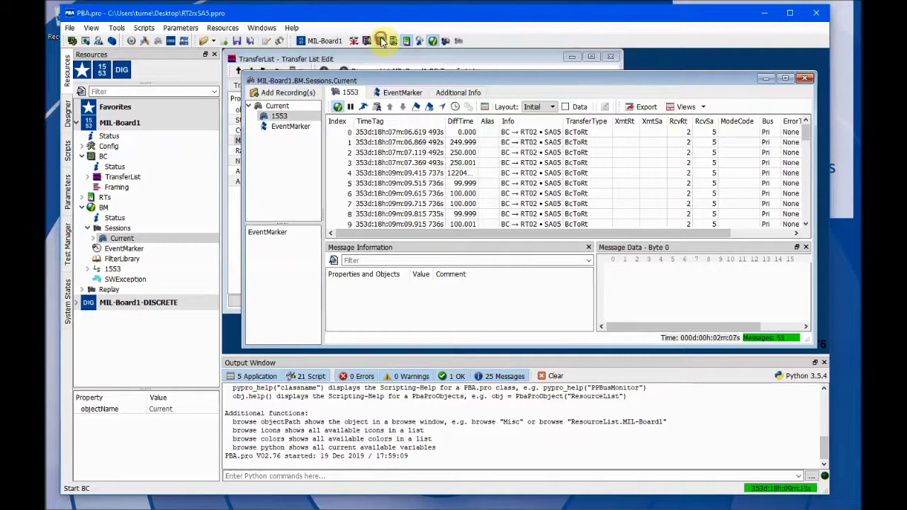
pyautogui.click(406, 42)
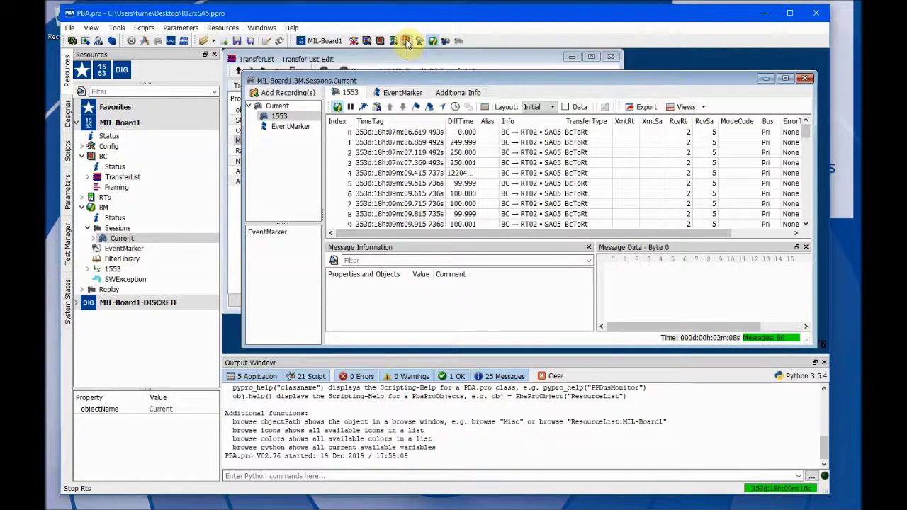
pyautogui.click(432, 40)
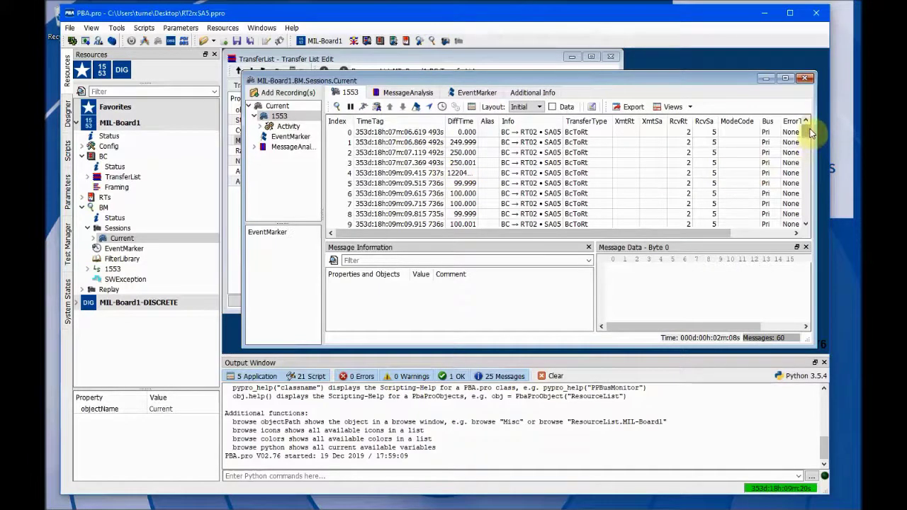
pyautogui.moveTo(806, 132)
pyautogui.mouseDown()
pyautogui.moveTo(811, 158)
pyautogui.moveTo(808, 129)
pyautogui.mouseUp()
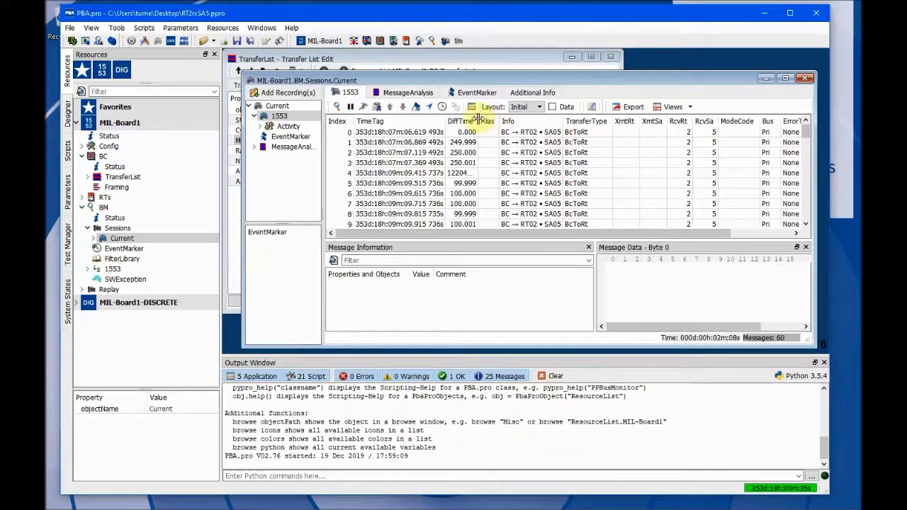
# Widen the DiffTime column and scroll through the RT02 SA05 messages to confirm about 100 ms spacing.
pyautogui.moveTo(477, 119); pyautogui.dragTo(498, 118)
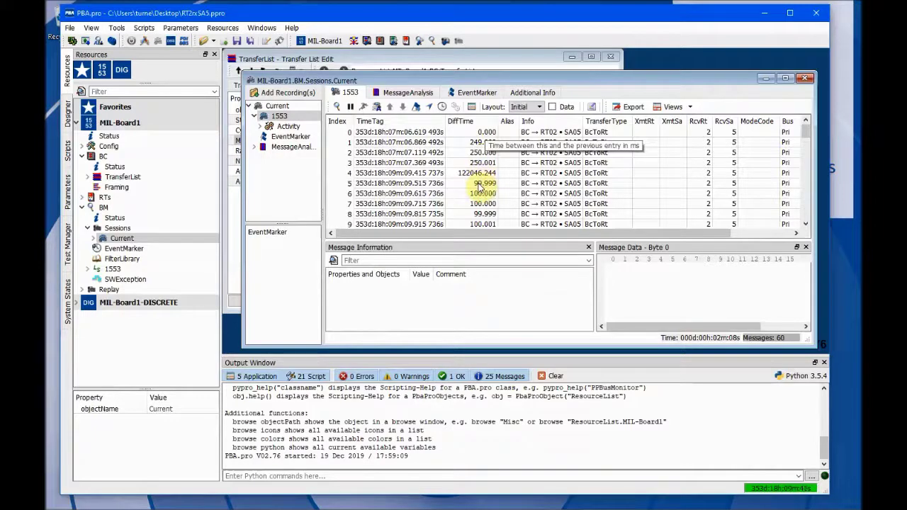
pyautogui.scroll(-1, 480, 186)
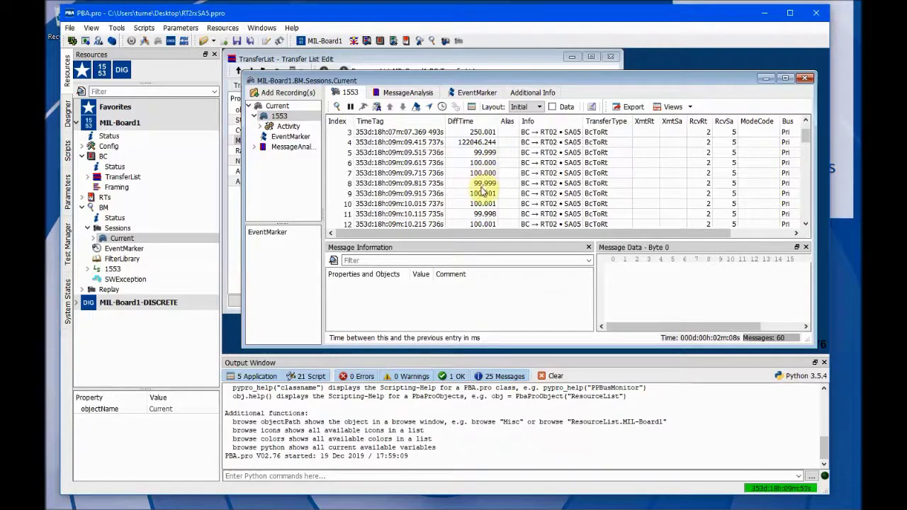
pyautogui.scroll(-1, 484, 188)
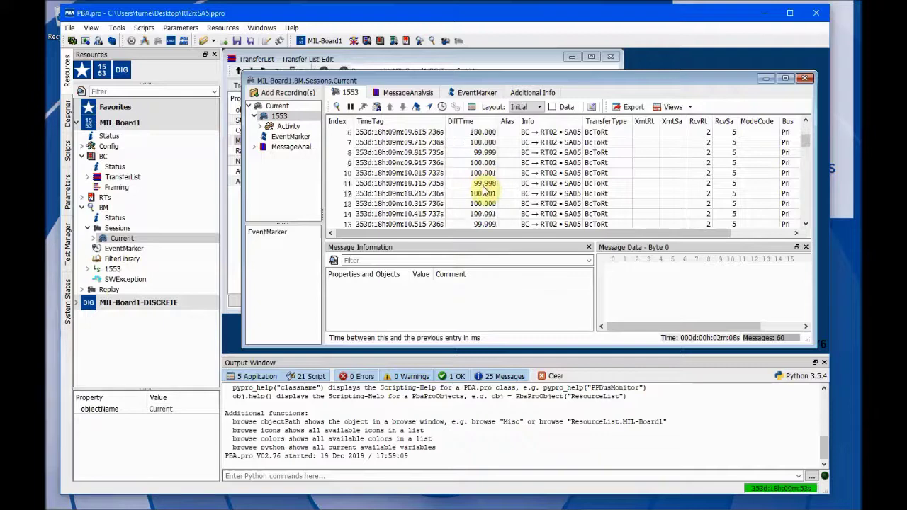
pyautogui.scroll(-1, 484, 188)
pyautogui.scroll(-1, 484, 189)
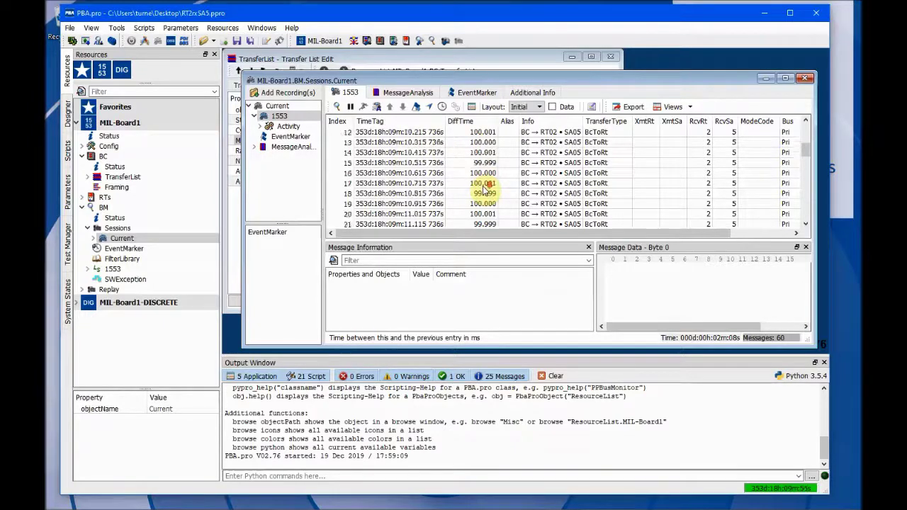
pyautogui.scroll(-1, 484, 189)
pyautogui.scroll(-1, 484, 189)
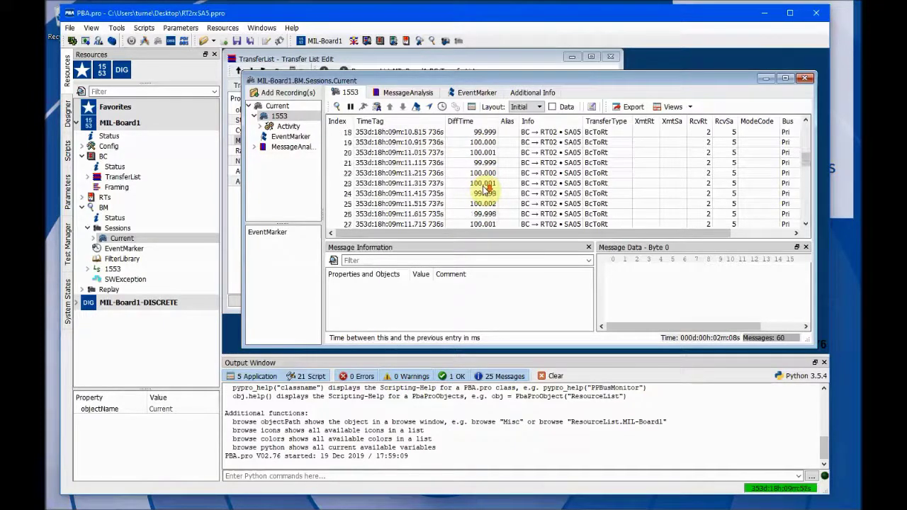